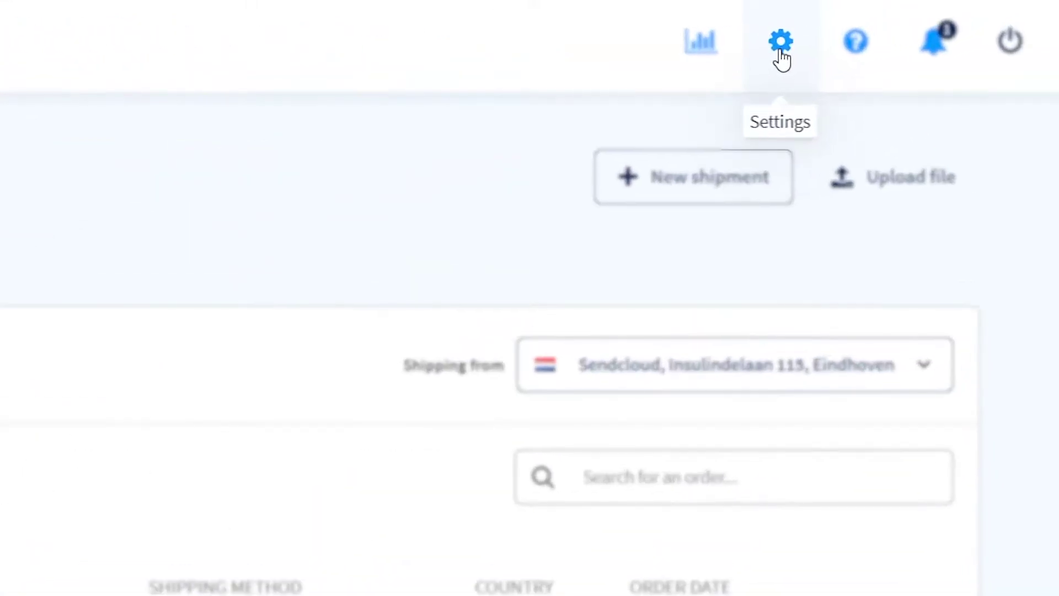
Check the empty sender, return, pickup and invoice address lists, then start a new invoice address
left_click(780, 44)
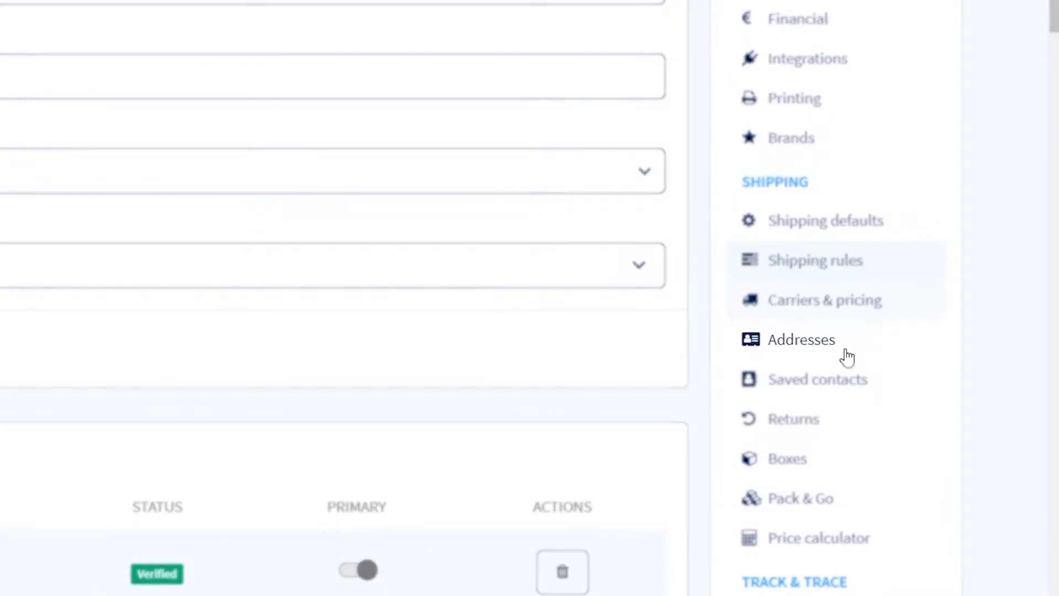
left_click(848, 357)
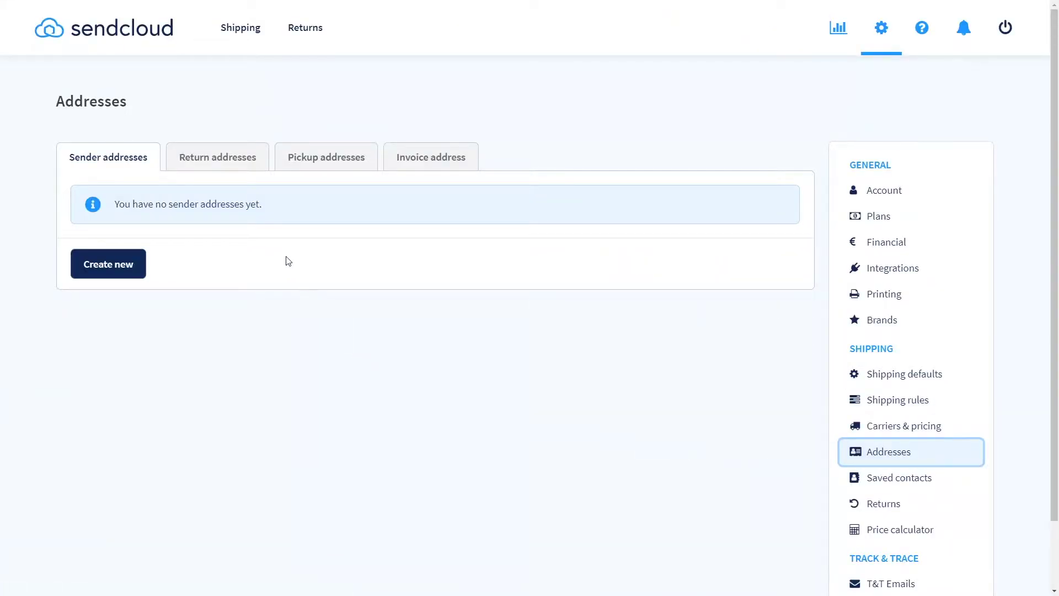
left_click(243, 165)
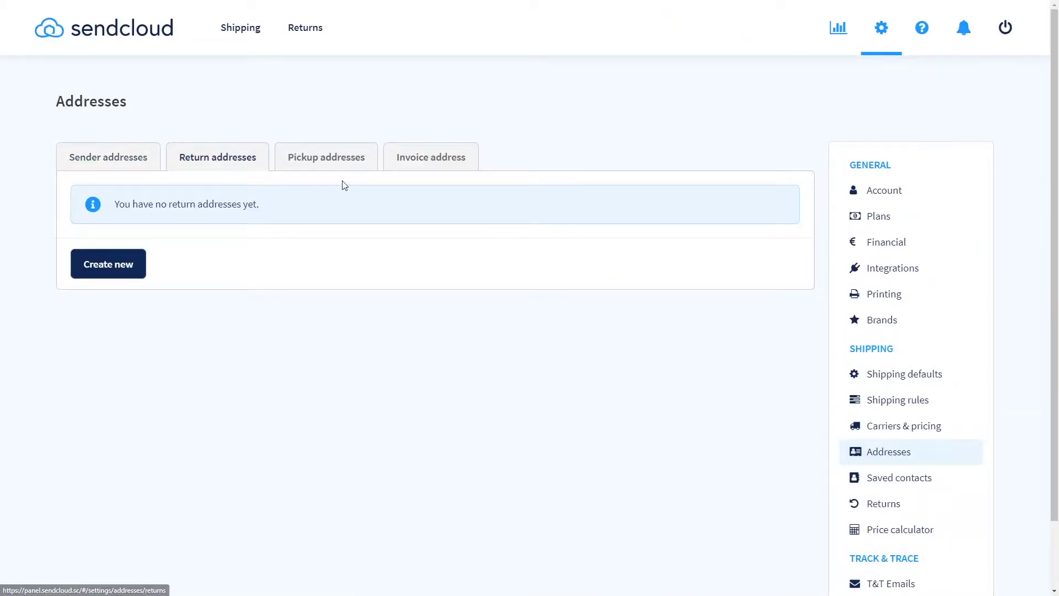
left_click(360, 170)
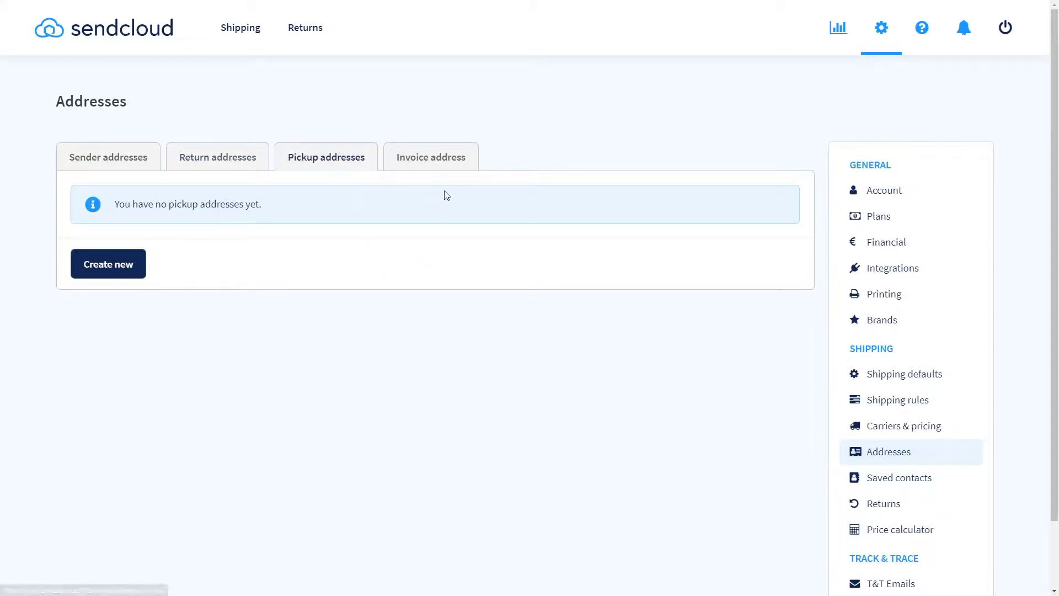
left_click(466, 168)
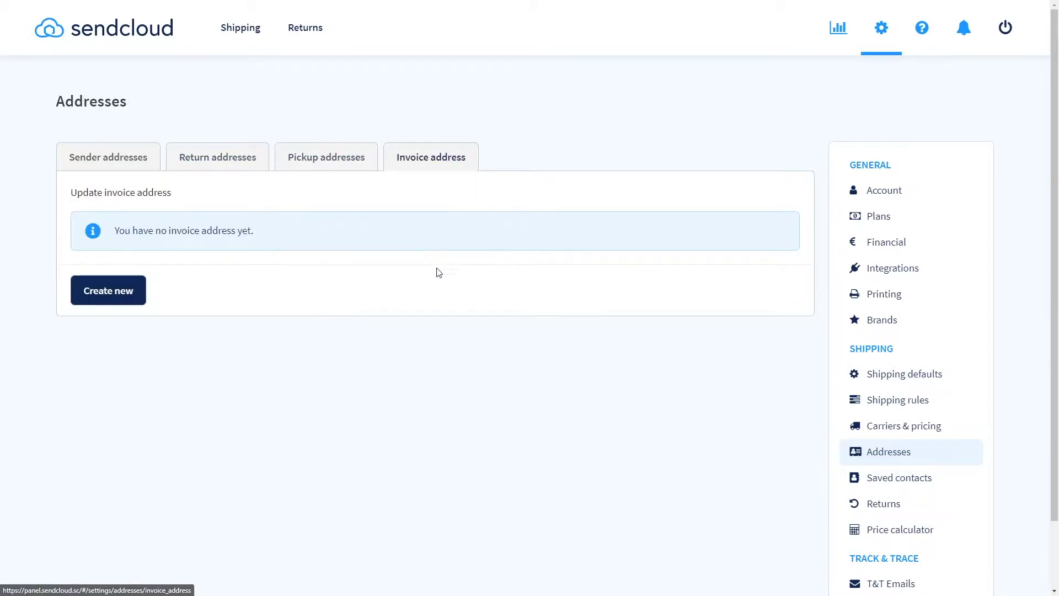
left_click(138, 298)
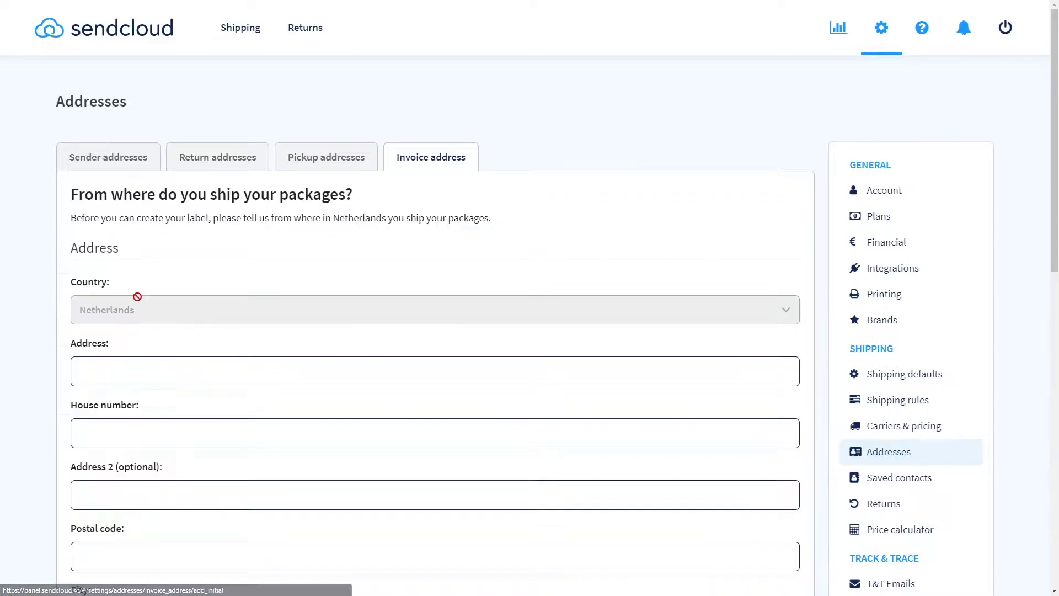
scroll(137, 298, "down", 3)
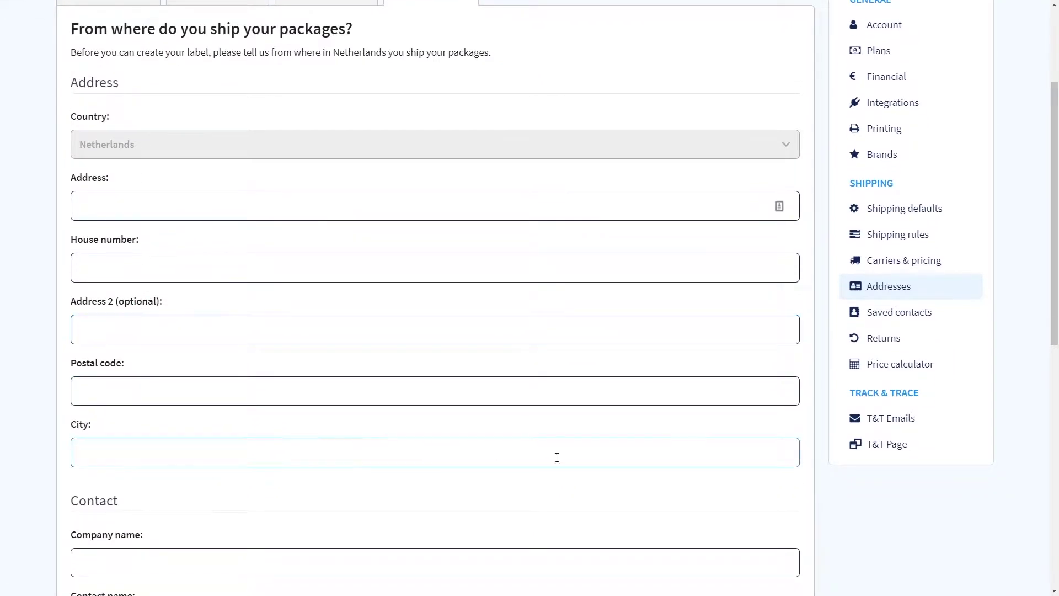
Leave the invoice address form and view the Financial settings' Direct debit options
left_click(884, 24)
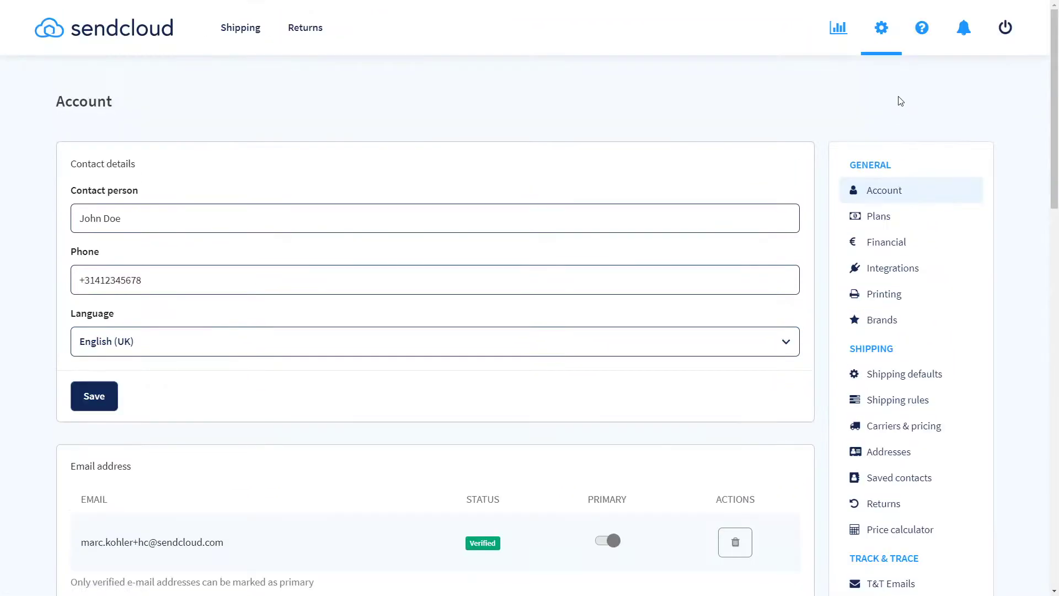
left_click(935, 240)
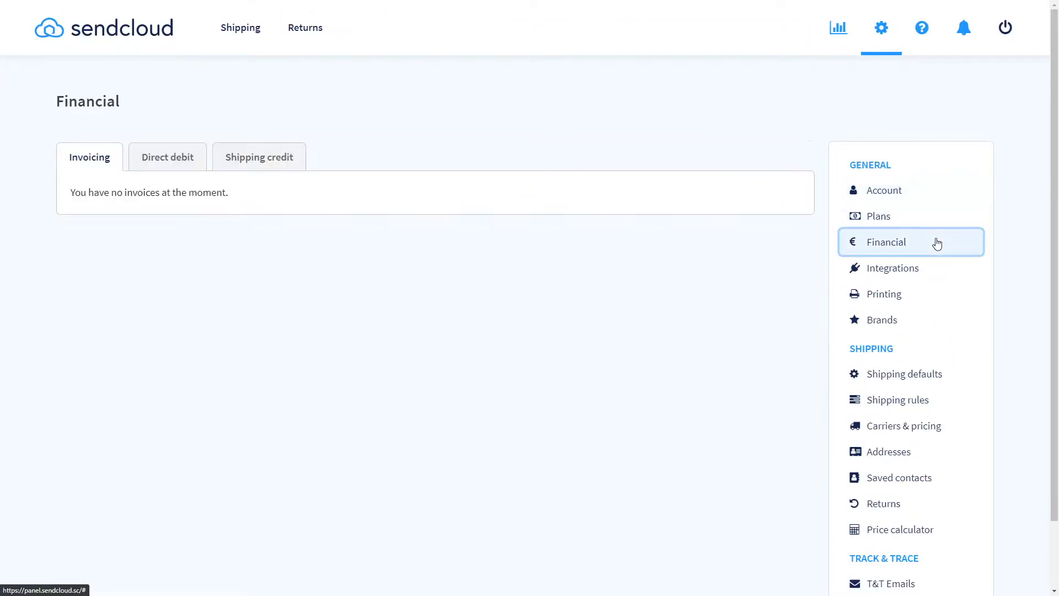
left_click(191, 167)
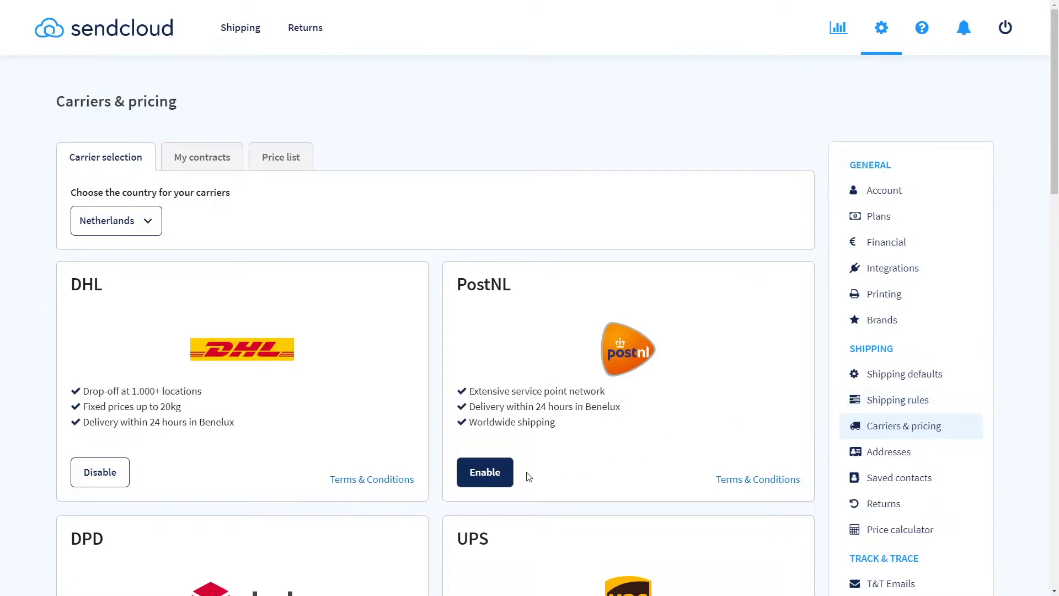
Enable PostNL as a shipping carrier next to DHL
left_click(501, 473)
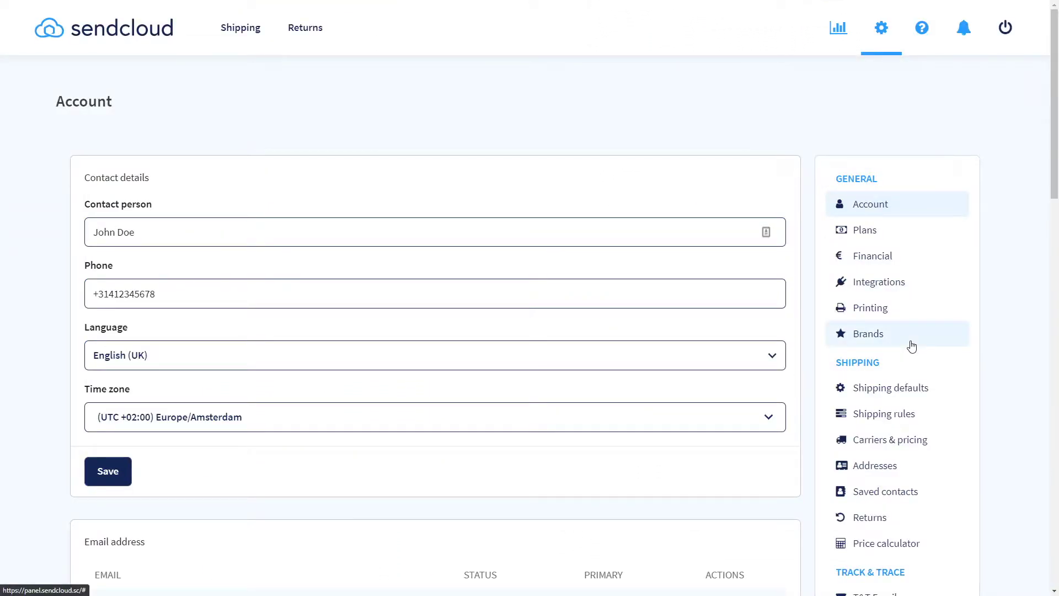
Rename the brand to 'Sendcloud' and fill in its shipping portal URL
left_click(911, 345)
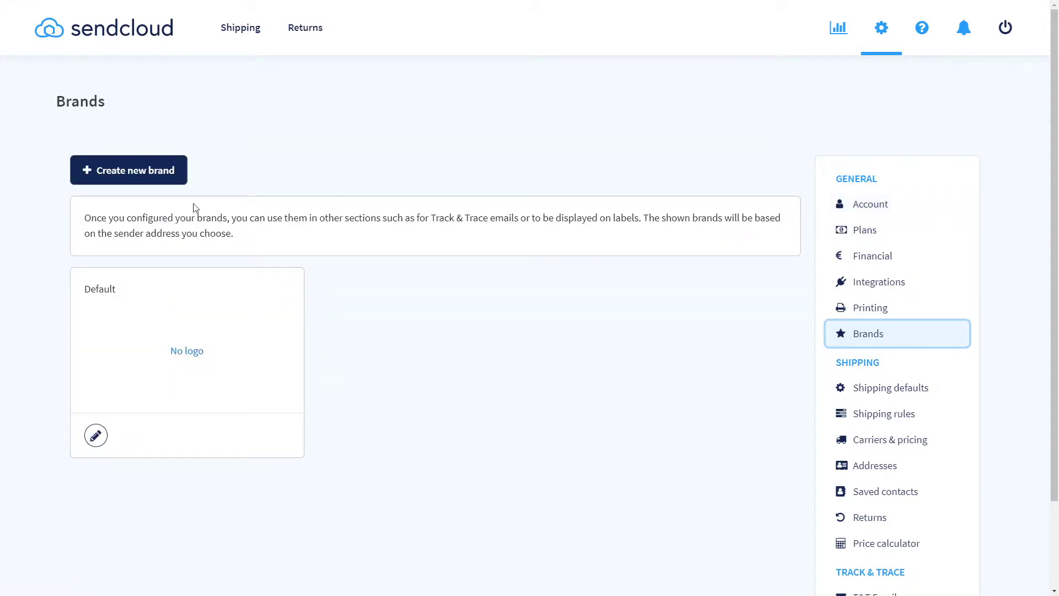
left_click(184, 185)
type("S")
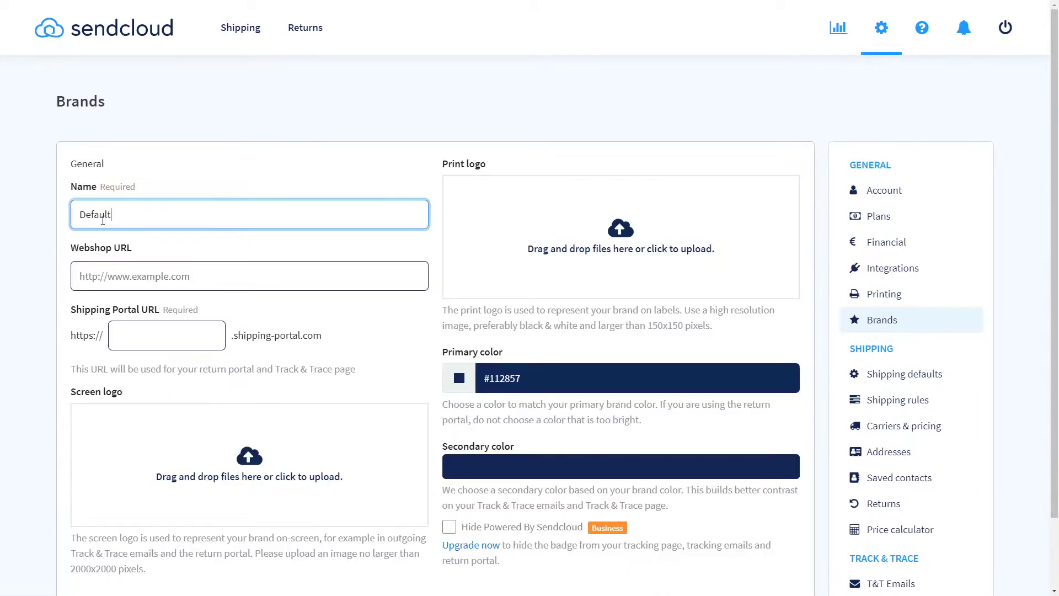
type("endcloud")
key("Tab")
key("Tab")
type("s")
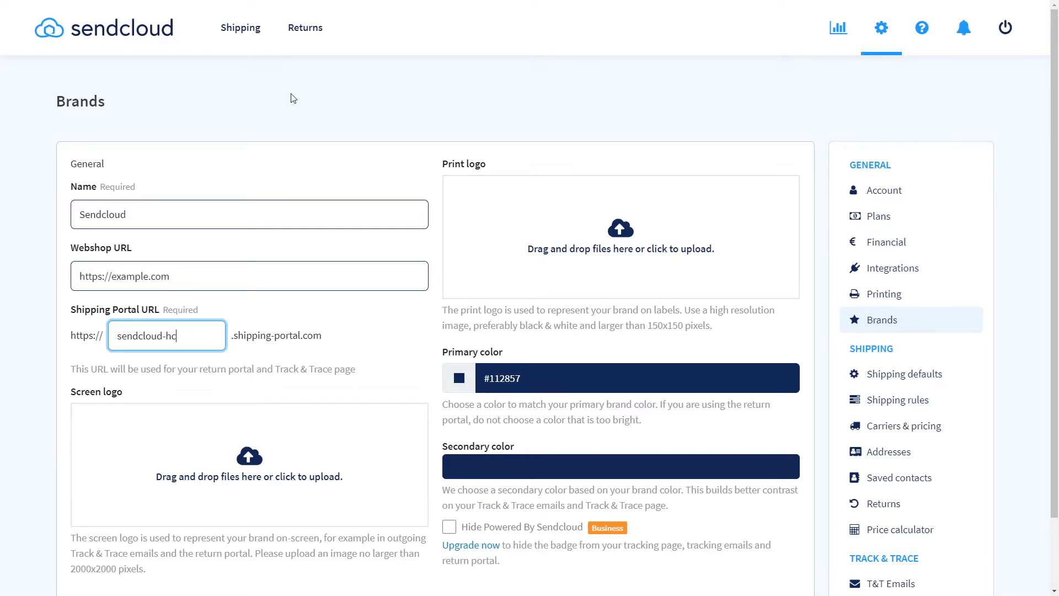
left_click(220, 367)
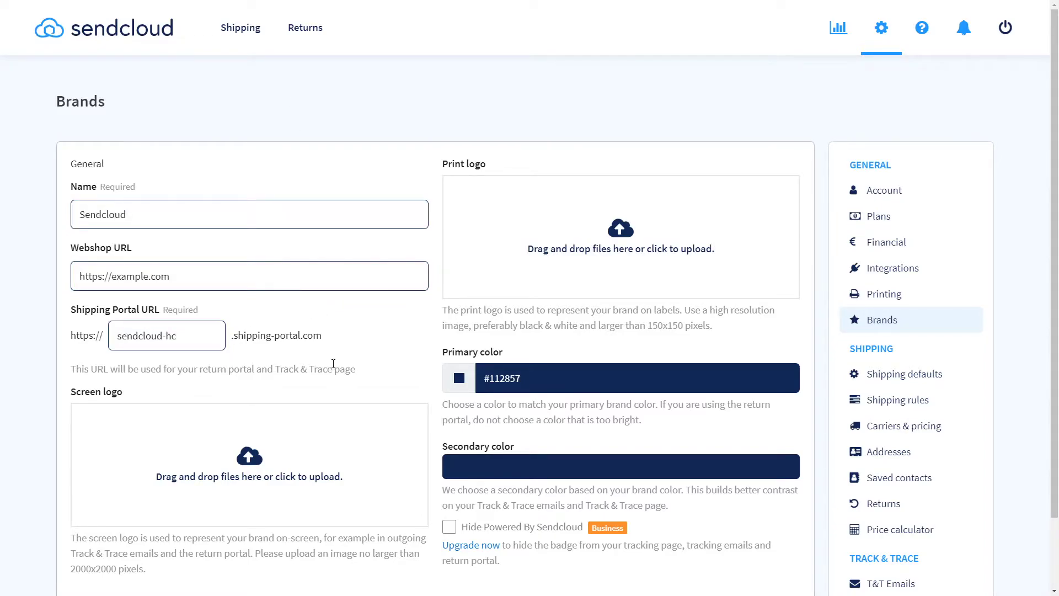
scroll(353, 348, "down", 1)
left_click(166, 280)
left_click(525, 336)
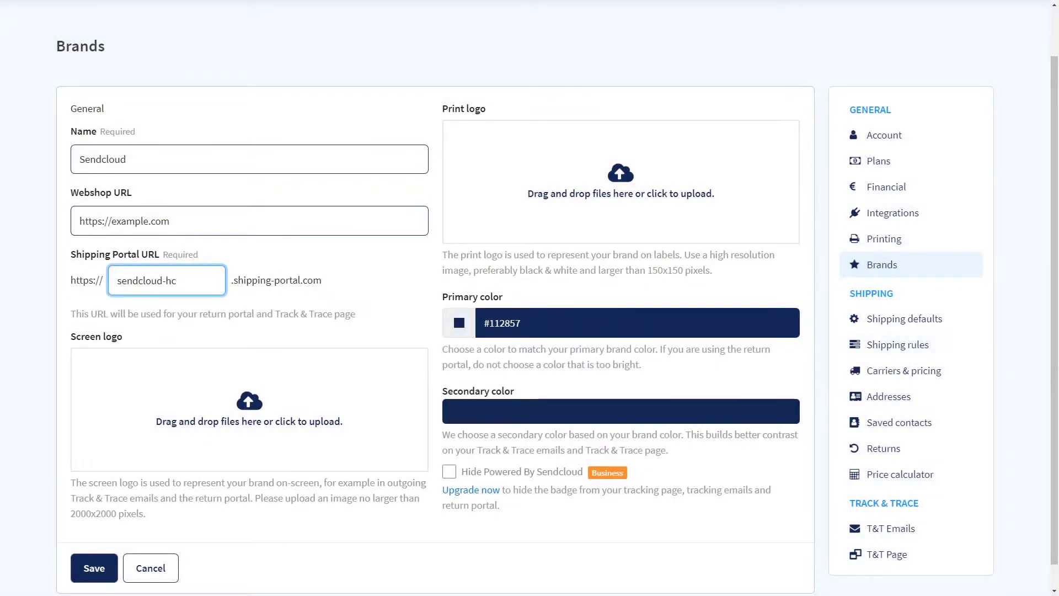
key("Tab")
Upload the cloud logo as screen logo and the Sendcloud logo as print logo, then save
left_click_drag(690, 399, 353, 407)
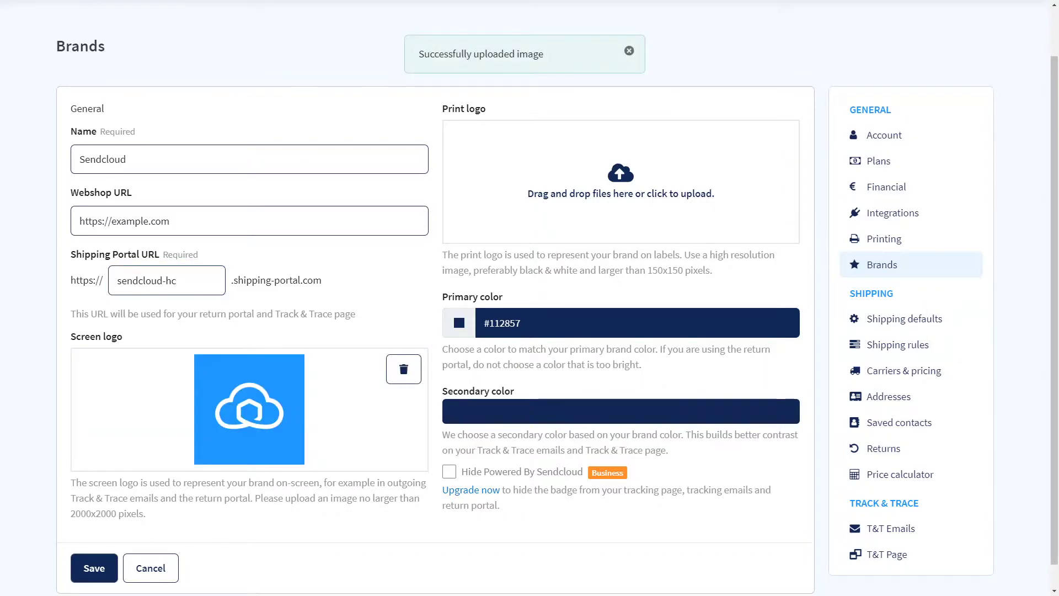
left_click_drag(386, 166, 496, 182)
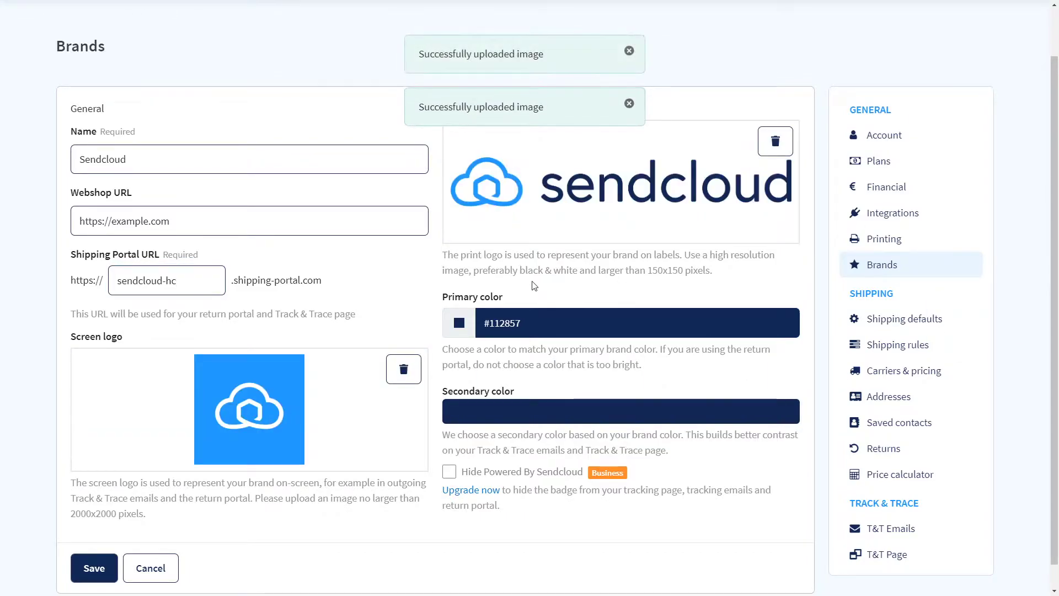
scroll(534, 285, "down", 1)
left_click(96, 554)
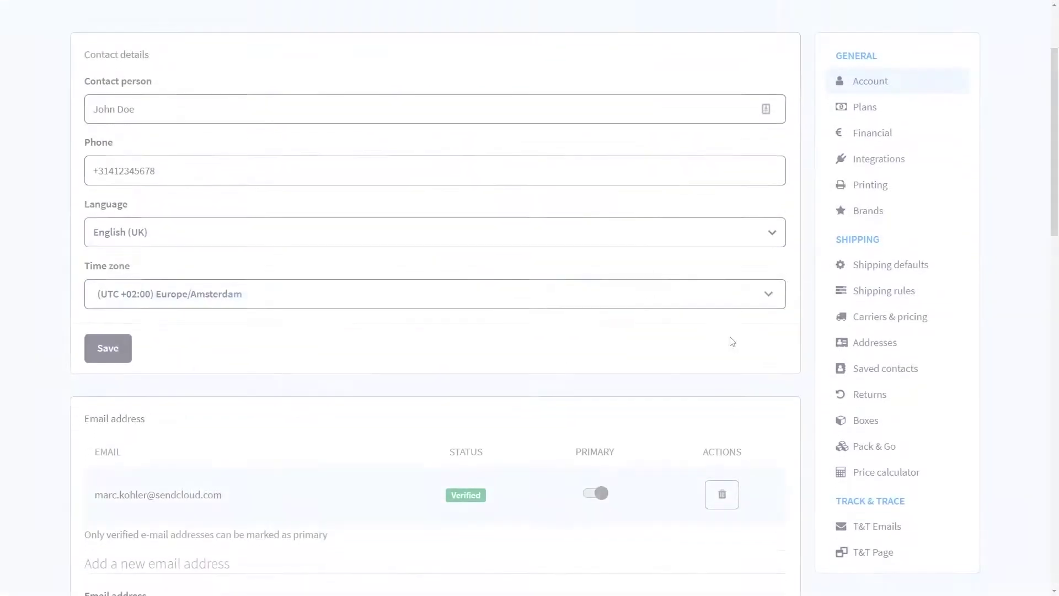
Browse the T&T email templates and preview the Out for delivery tracking email
scroll(858, 420, "down", 3)
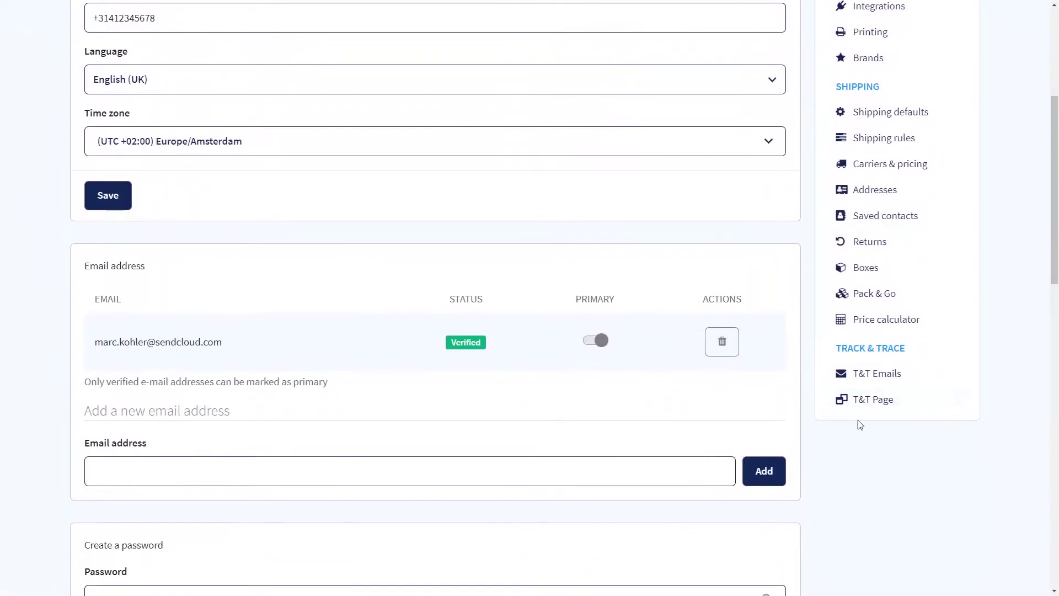
left_click(927, 385)
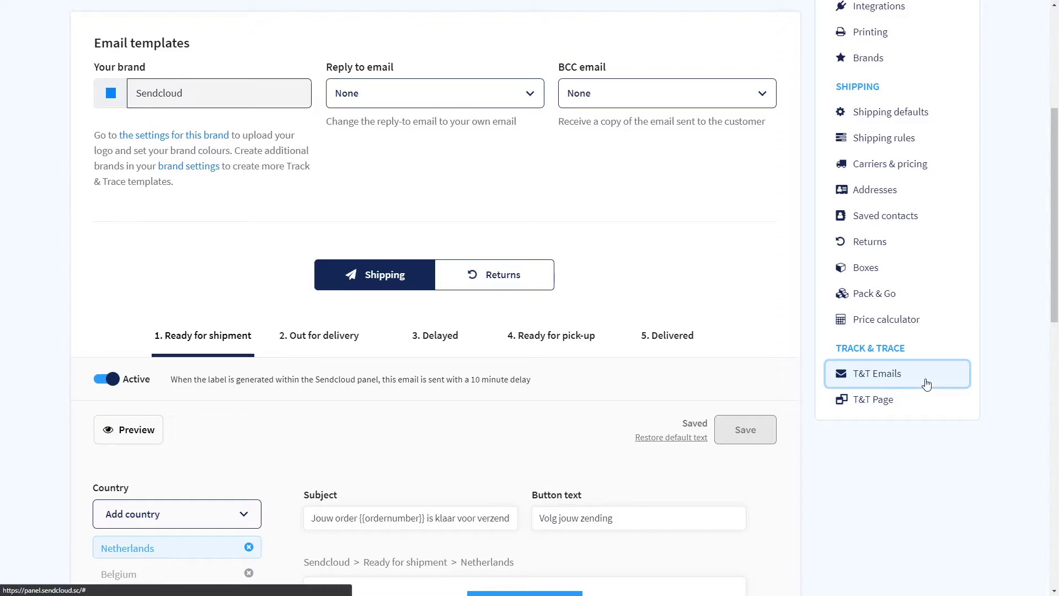
scroll(465, 398, "down", 2)
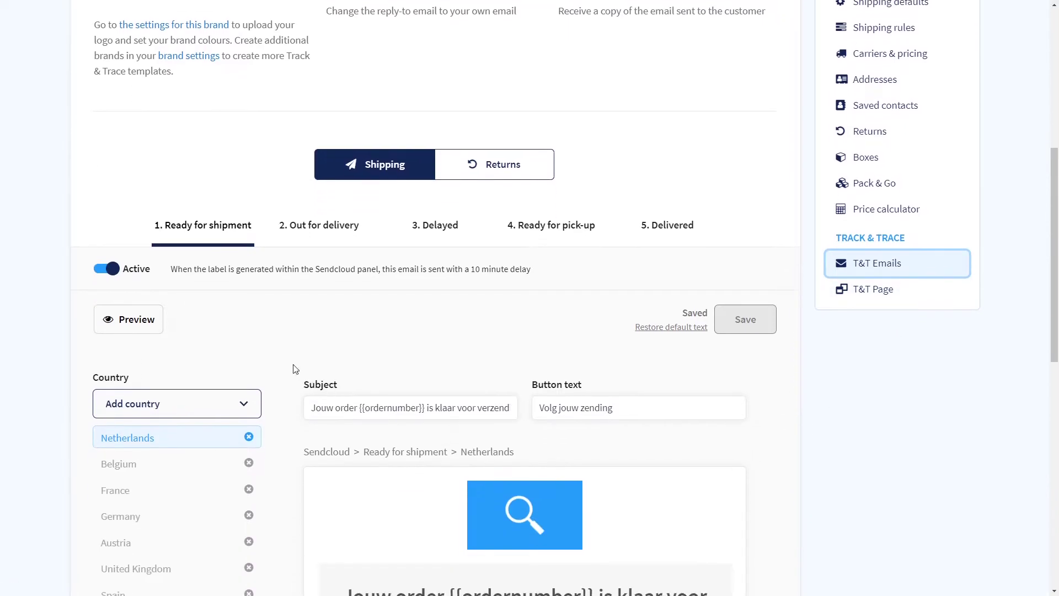
left_click(333, 234)
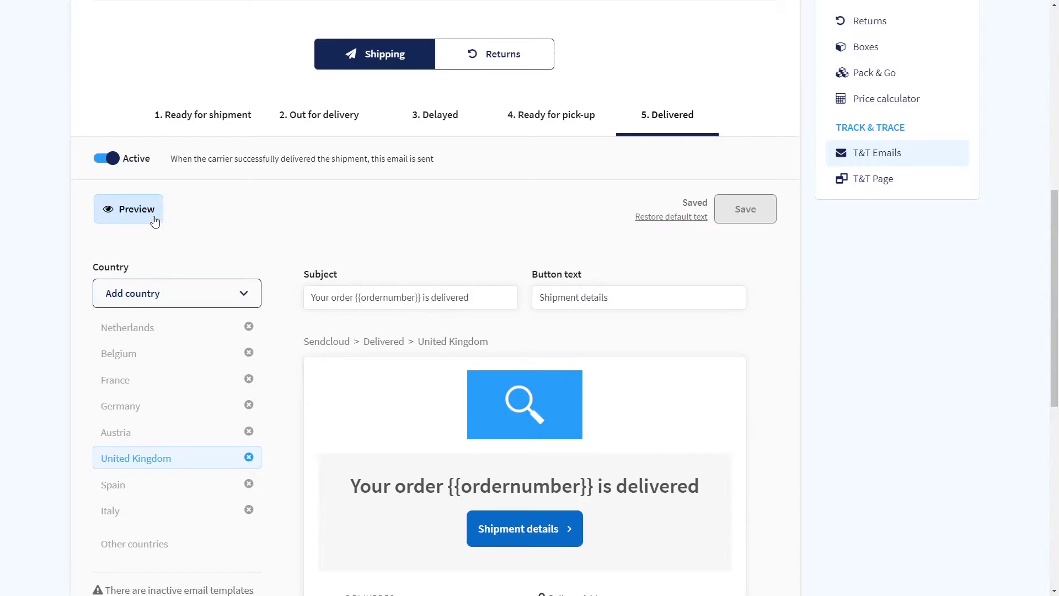
left_click(154, 221)
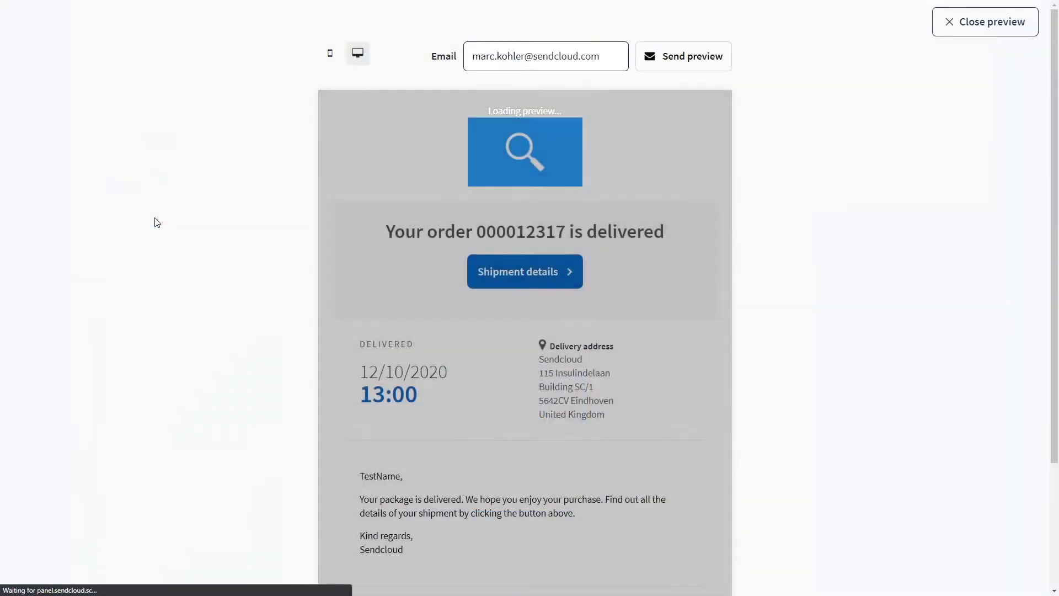
scroll(157, 221, "down", 2)
scroll(159, 222, "down", 1)
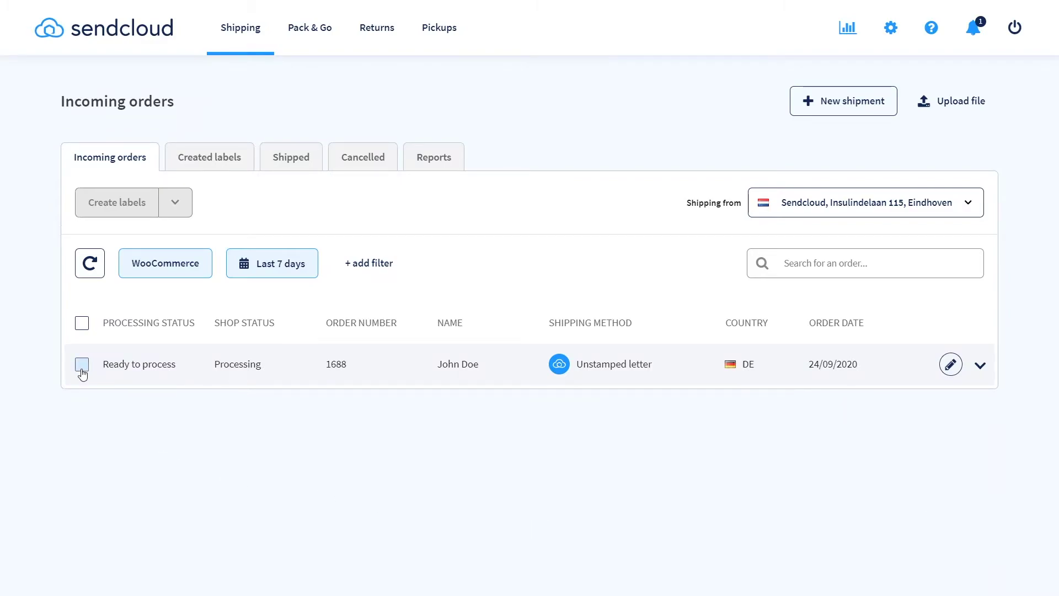
Select order 1688, create its label and print it as an A6 full page
left_click(82, 366)
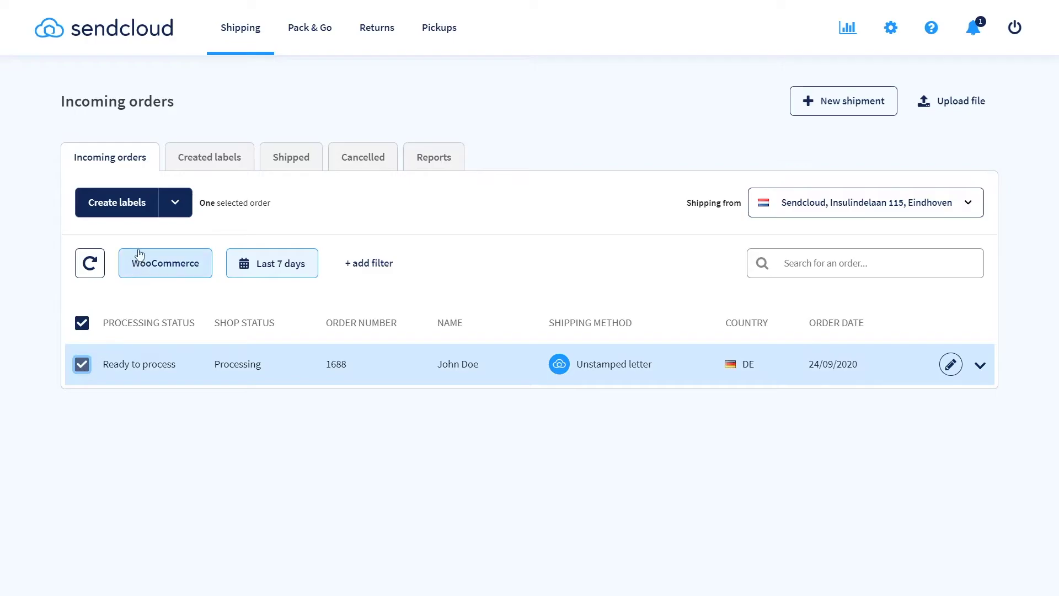
left_click(140, 213)
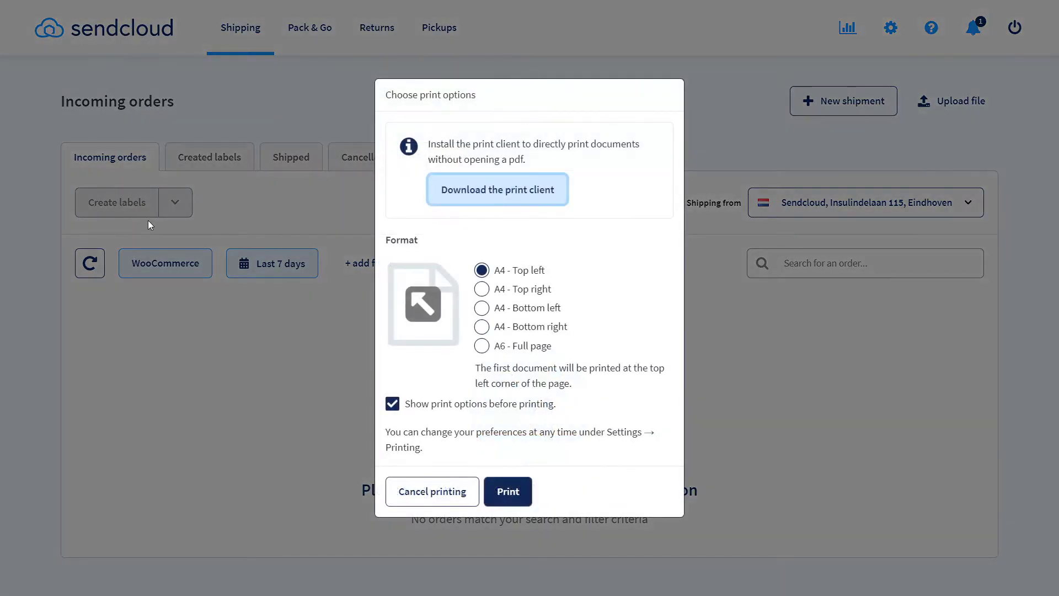
left_click(483, 346)
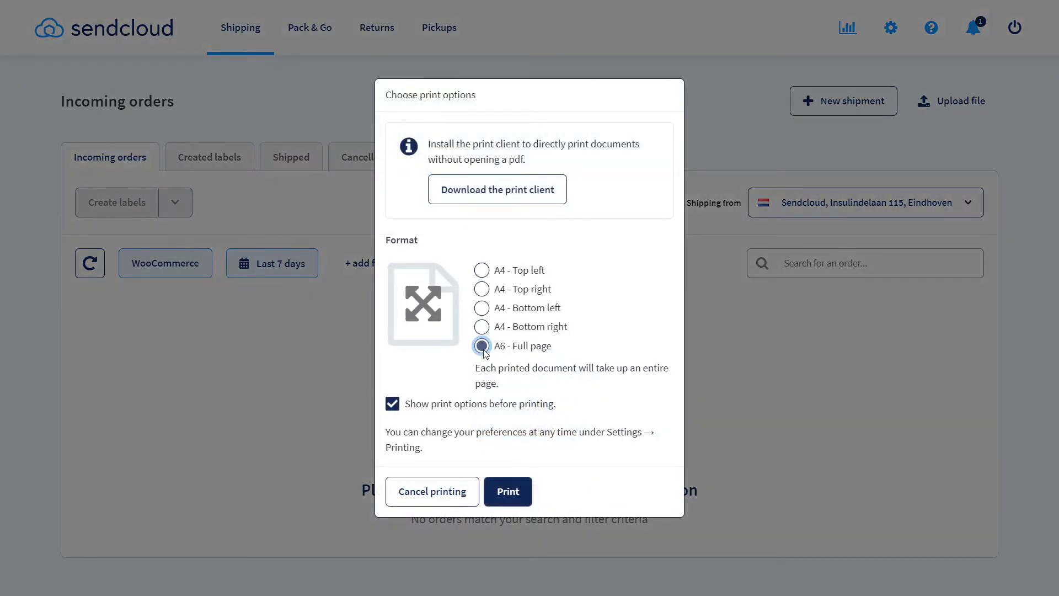
left_click(519, 497)
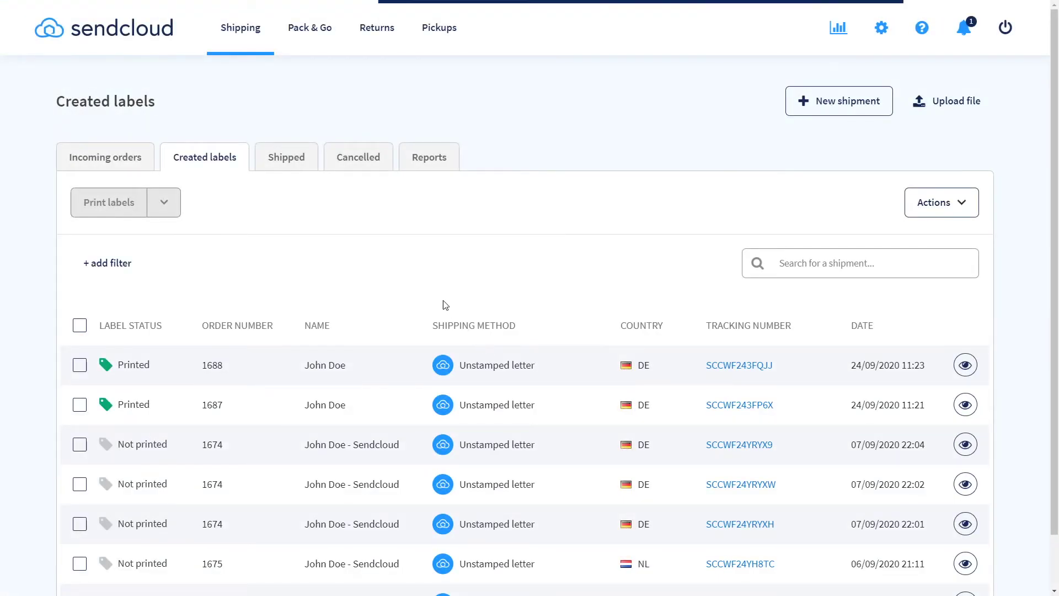
Open order 1688's label details from Created labels and show its Actions menu
scroll(446, 305, "down", 1)
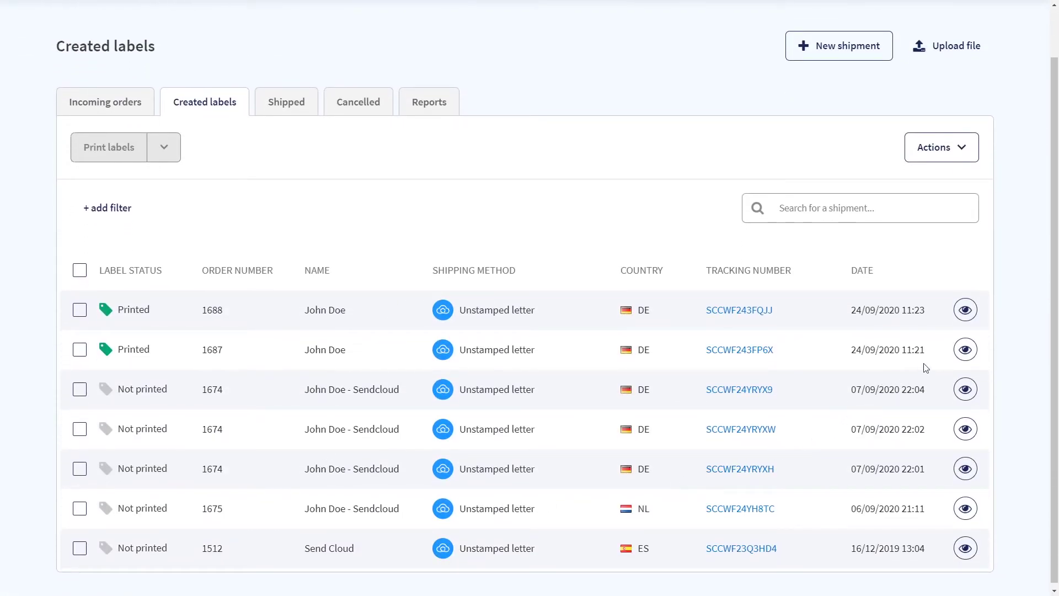
left_click(965, 311)
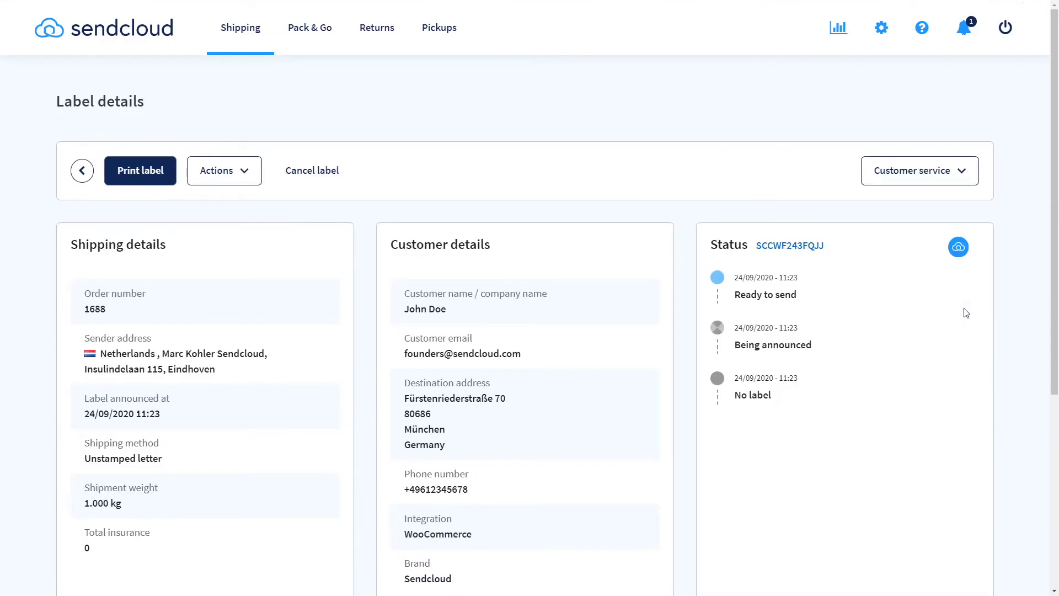
scroll(966, 312, "down", 1)
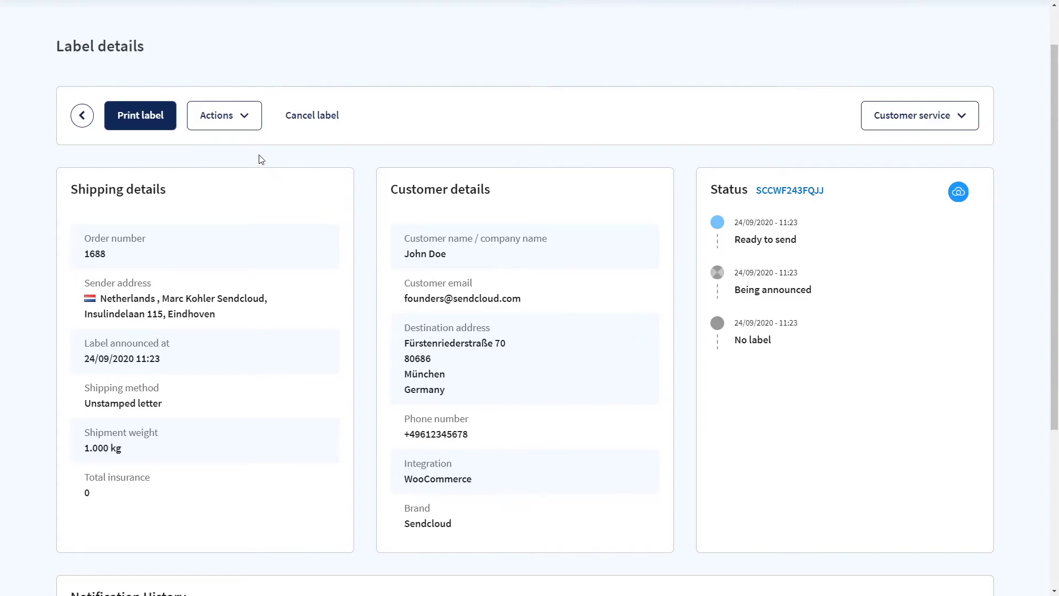
left_click(245, 121)
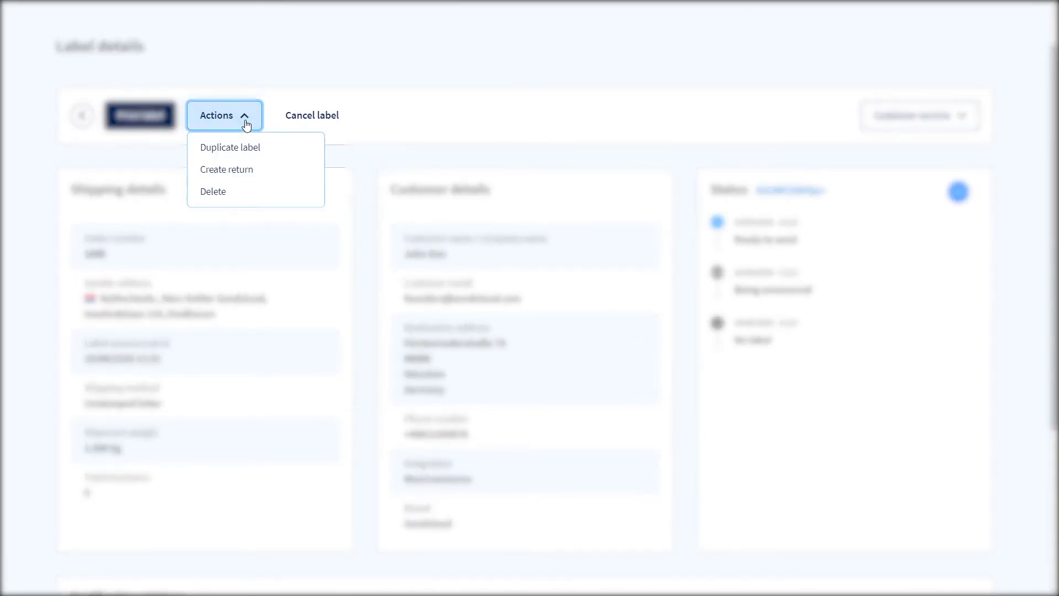
Review the duplicate-label shipment form, then request cancellation of order 1688's label
left_click(246, 155)
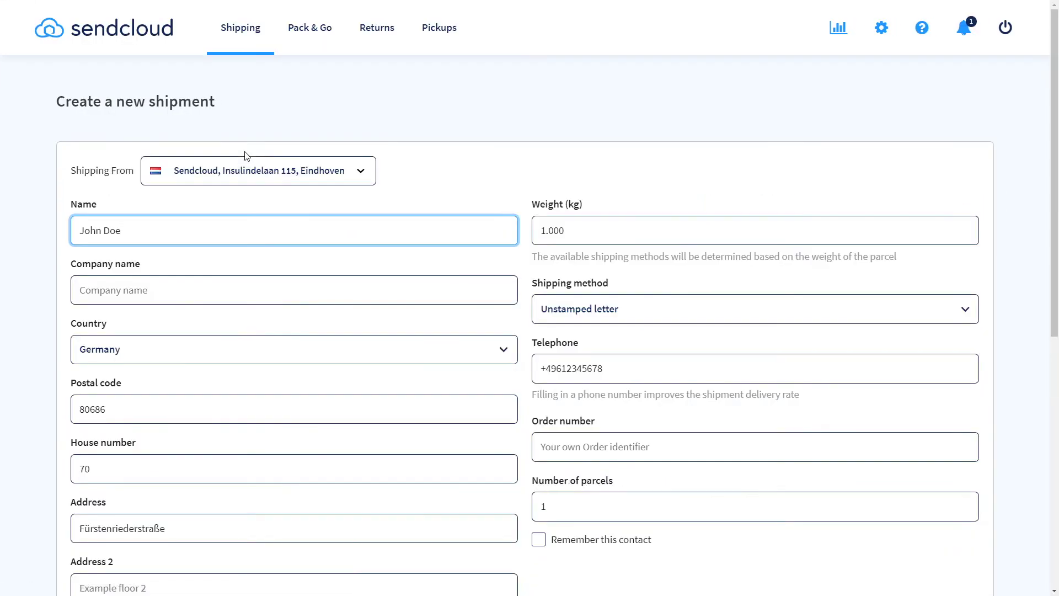
scroll(247, 158, "down", 2)
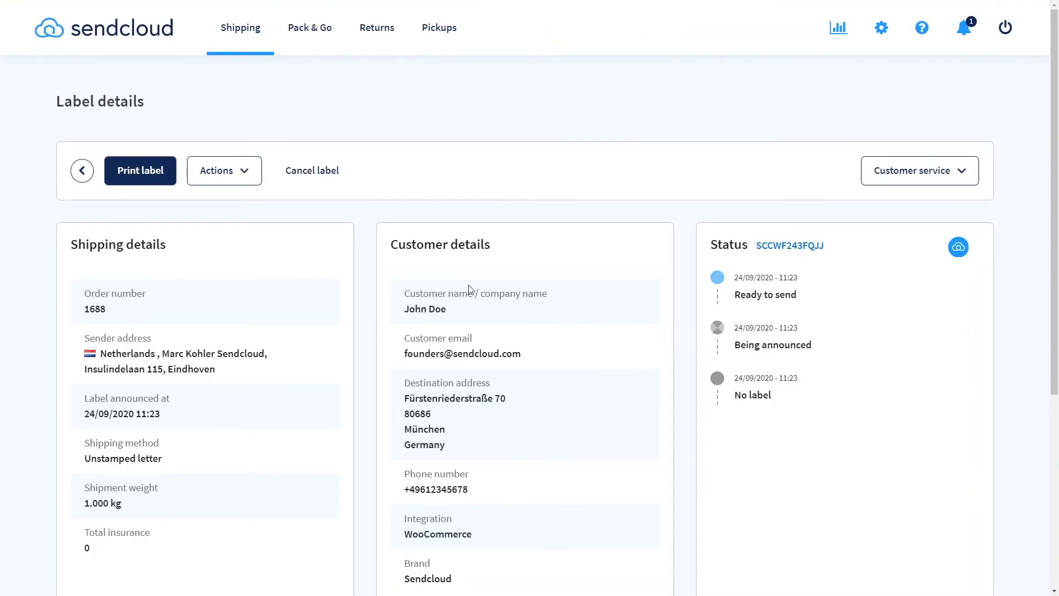
left_click(327, 173)
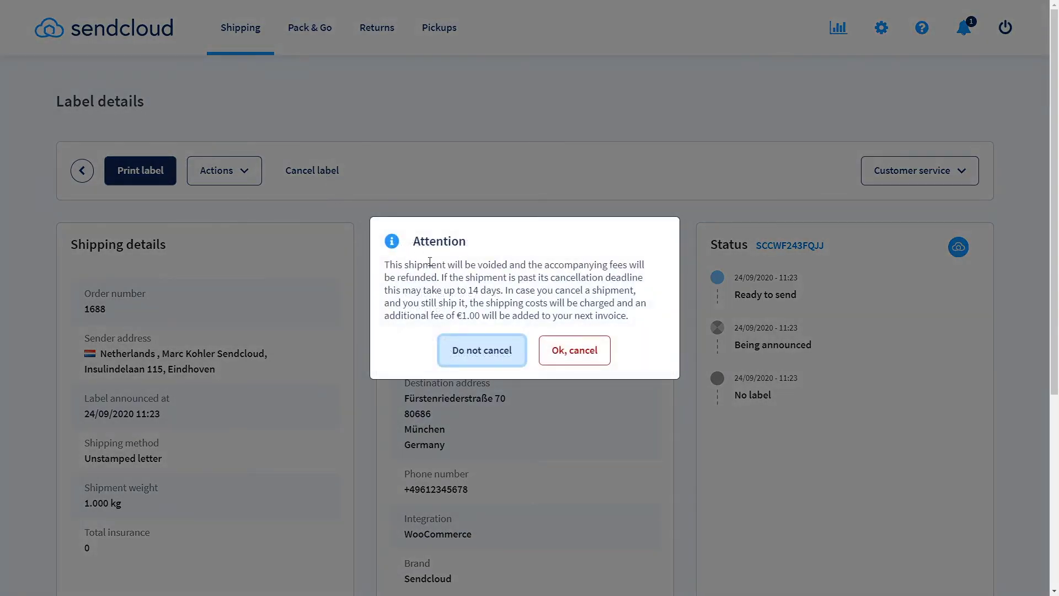